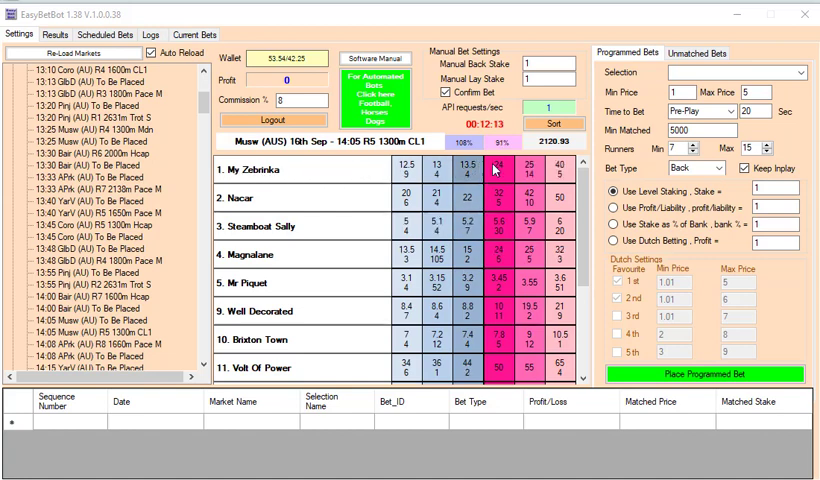
pyautogui.click(554, 124)
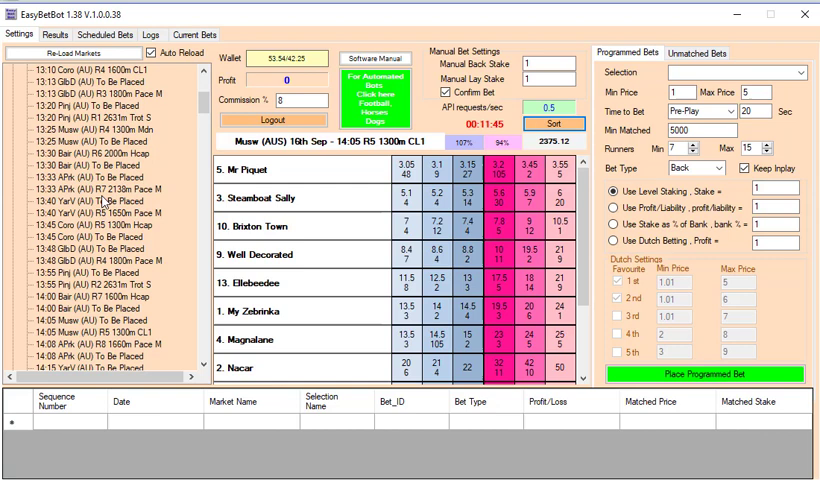
# Open the 14:00 Bair (AU) To Be Placed market and sort its runners by price, Crisis Point first
pyautogui.click(98, 309)
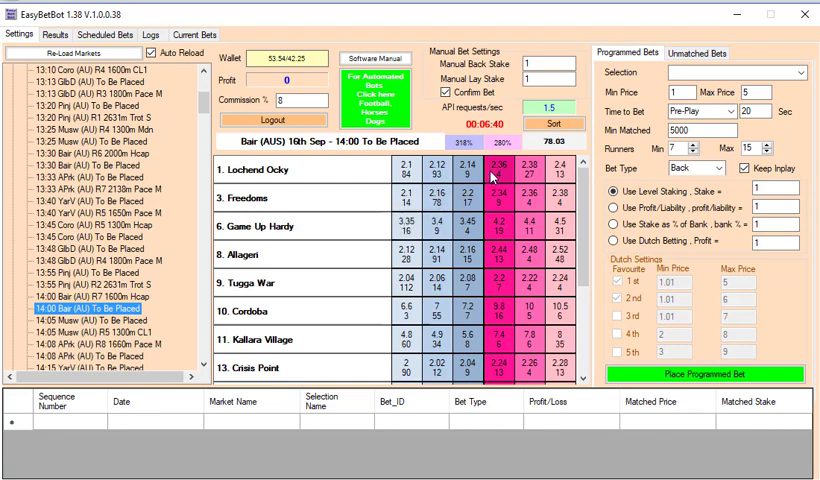
pyautogui.click(551, 124)
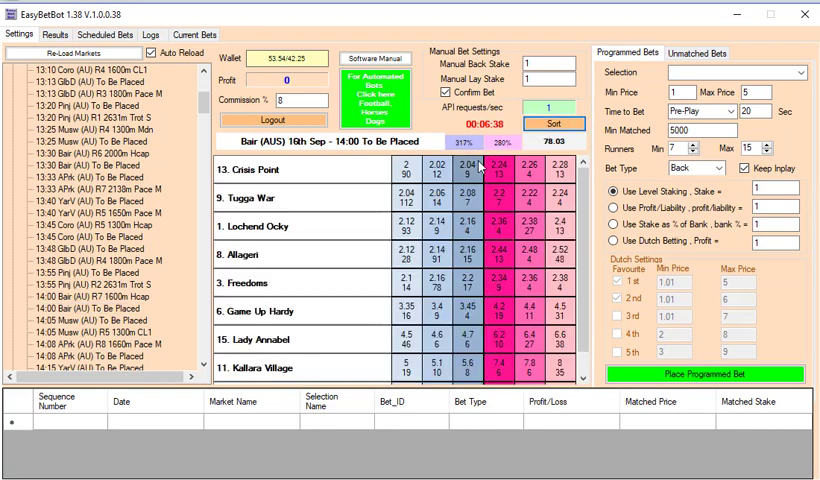